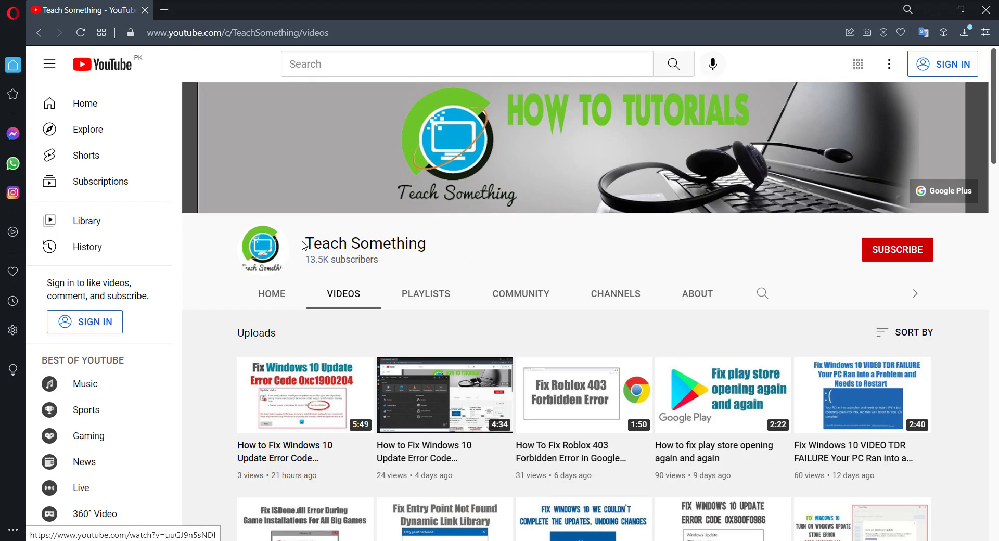
Step: Clear the channel-name highlight, then bring the video-title Notepad note forward and minimize it
{"action": "left_click_drag", "start_coordinate": [306, 245], "coordinate": [359, 262]}
{"action": "left_click", "coordinate": [398, 268]}
{"action": "key", "text": "alt+Tab"}
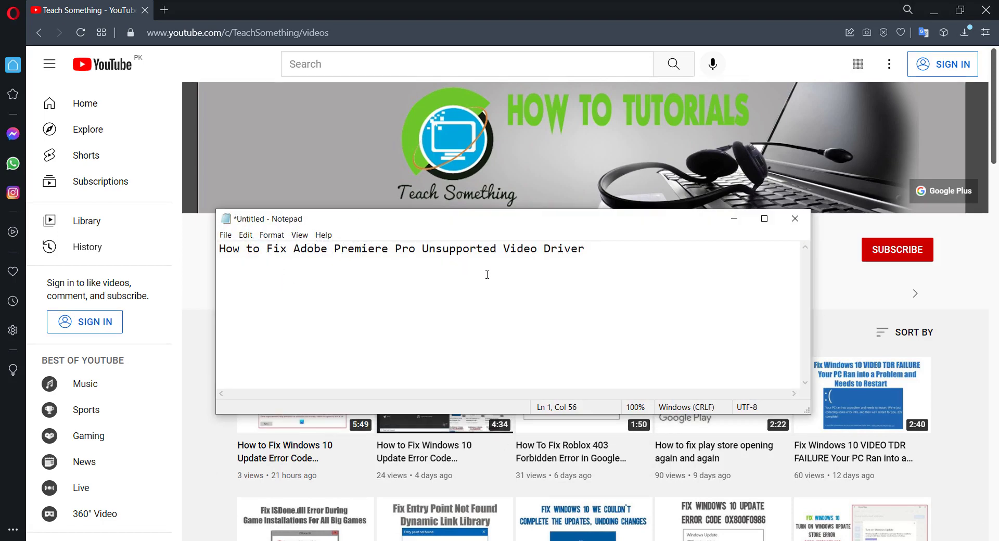
{"action": "left_click", "coordinate": [735, 219]}
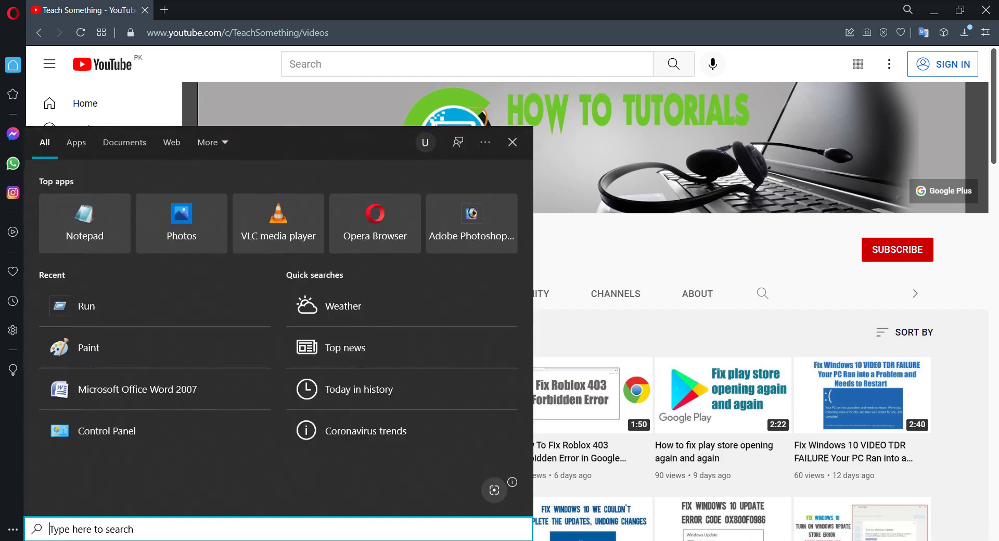
Step: Run dxdiag from the Windows Run dialog to launch the DirectX Diagnostic Tool
{"action": "type", "text": "run"}
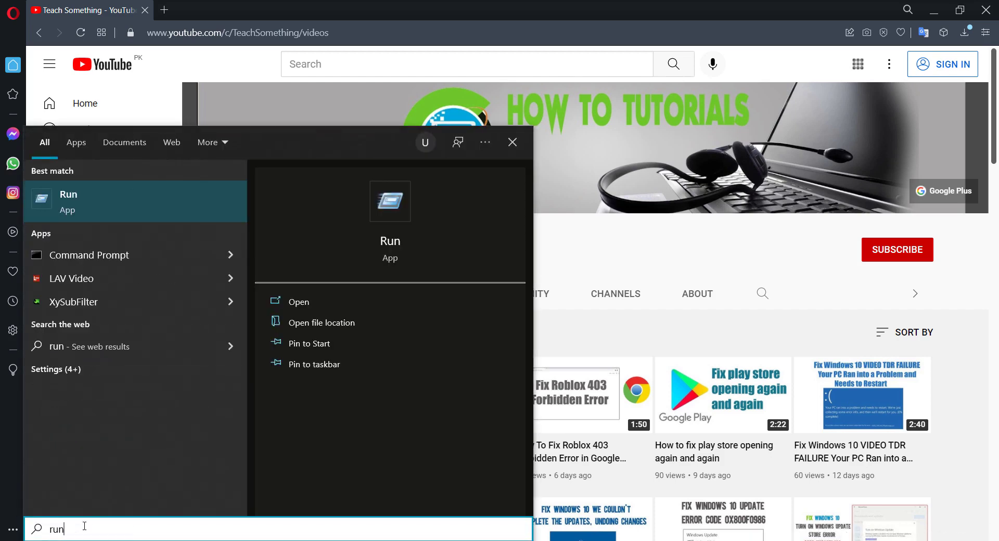
{"action": "key", "text": "Return"}
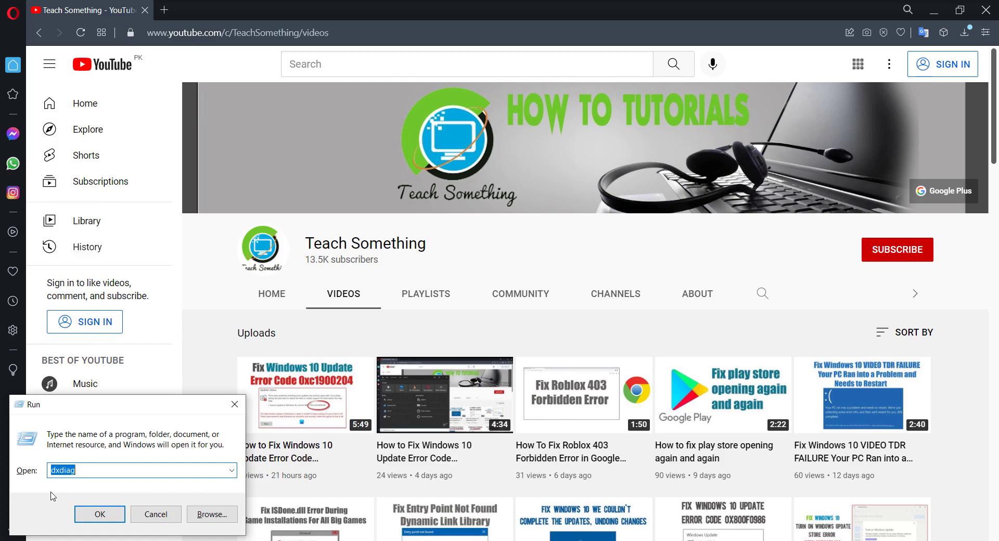
{"action": "type", "text": "dxdiag"}
{"action": "left_click", "coordinate": [94, 514]}
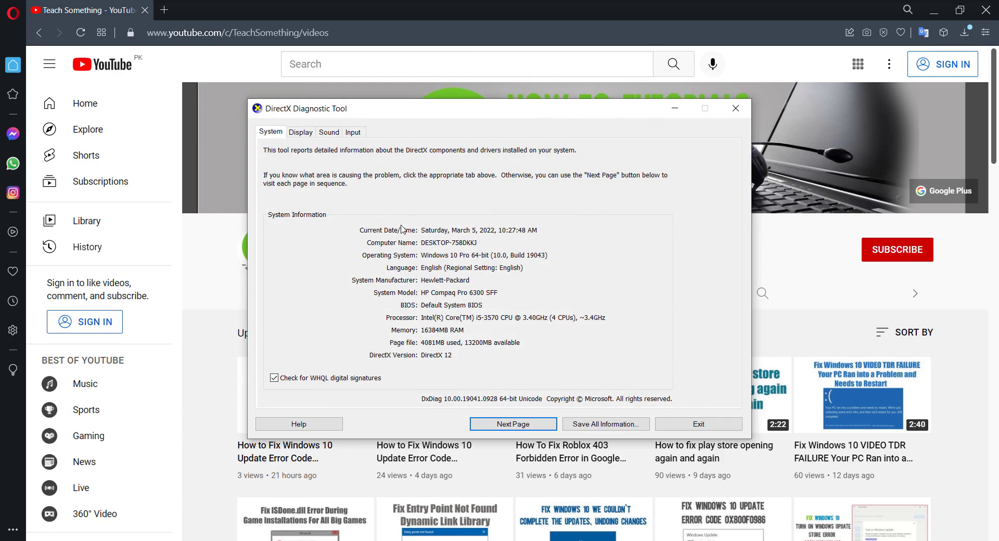
Step: View the Display page listing Intel(R) HD Graphics with driver version 10.18.10.4358
{"action": "left_click", "coordinate": [300, 134]}
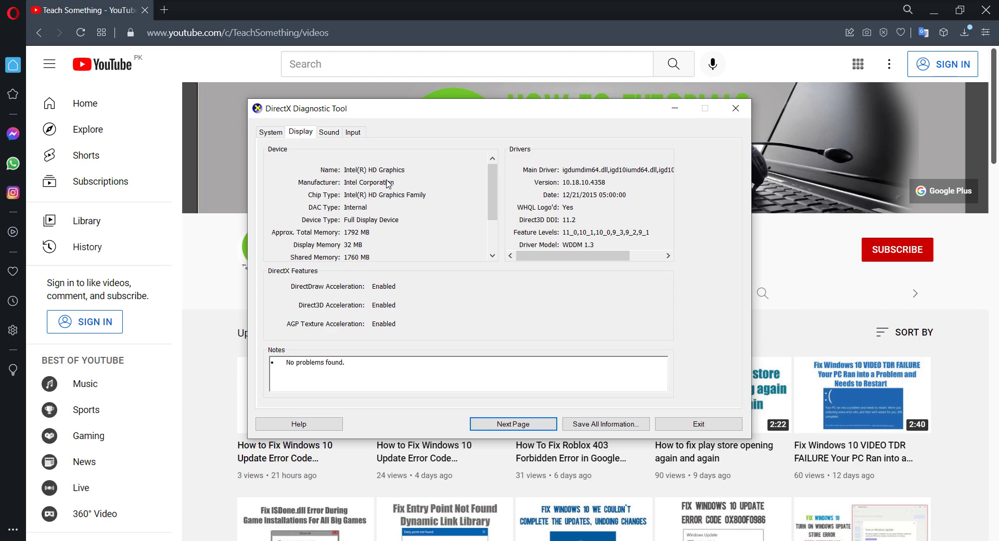
Step: Type 'Intel(R) HD Graphics' into a new Notepad note and select it for copying
{"action": "key", "text": "super"}
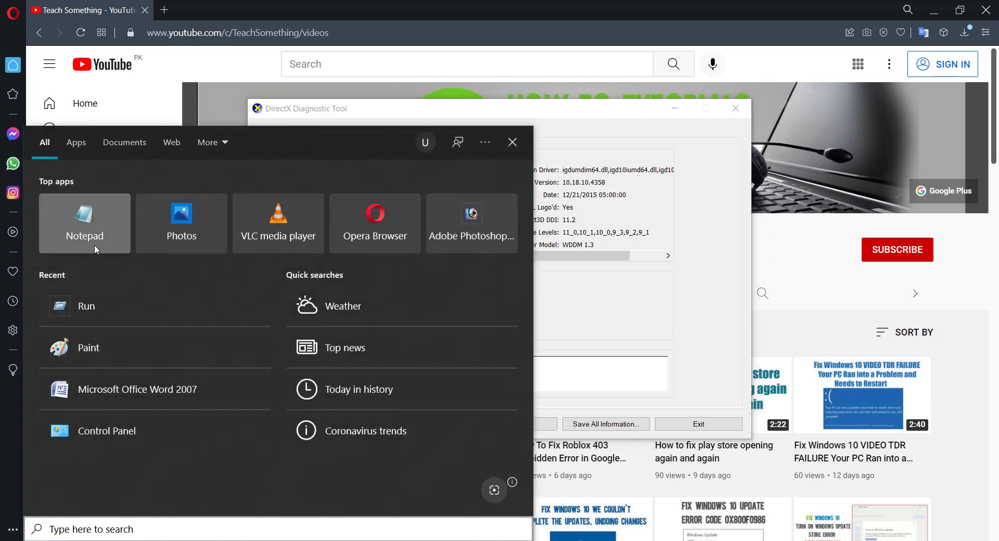
{"action": "left_click", "coordinate": [95, 235]}
{"action": "type", "text": "Intel(R) HD Graphics"}
{"action": "key", "text": "ctrl+a"}
{"action": "key", "text": "ctrl+c"}
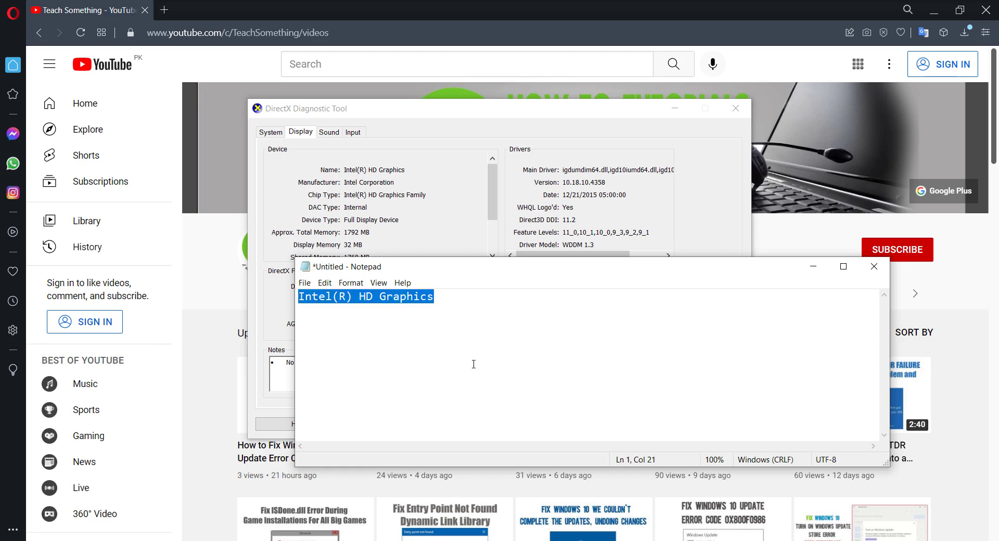
Step: Close the scratch Notepad note without saving it
{"action": "left_click", "coordinate": [844, 267]}
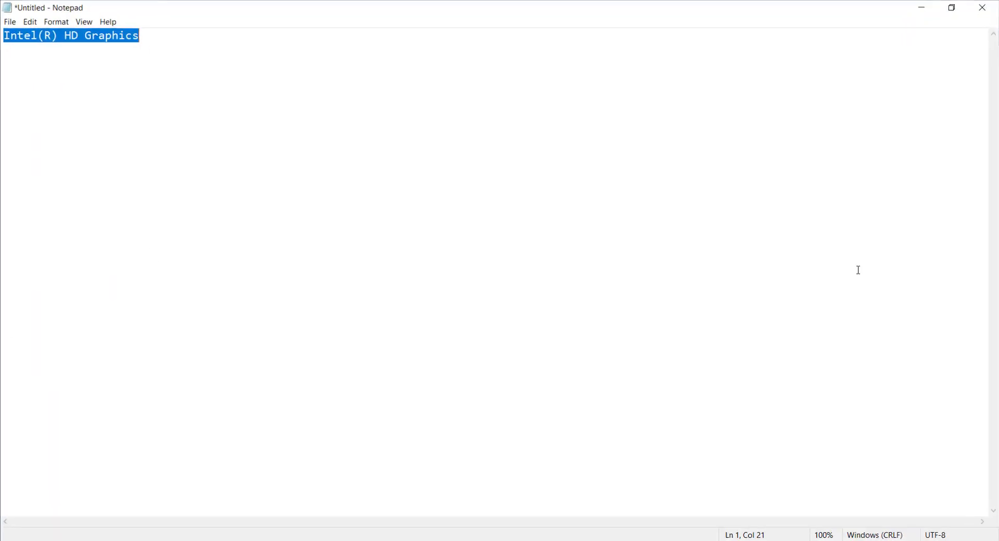
{"action": "left_click", "coordinate": [953, 7]}
{"action": "left_click", "coordinate": [863, 248]}
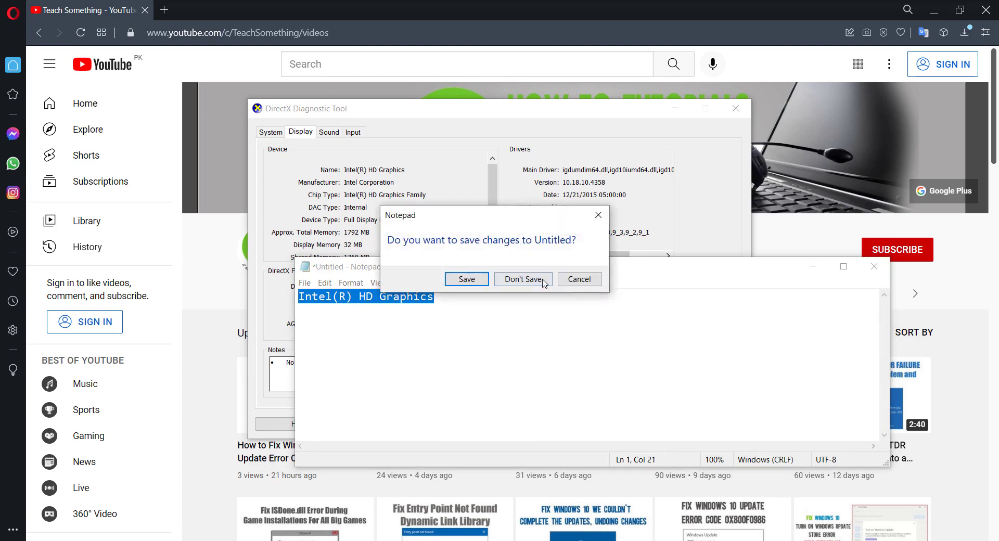
{"action": "left_click", "coordinate": [525, 279]}
Step: Google 'download Intel(R) HD Graphics' in a new Opera tab and scroll the results
{"action": "left_click", "coordinate": [164, 10]}
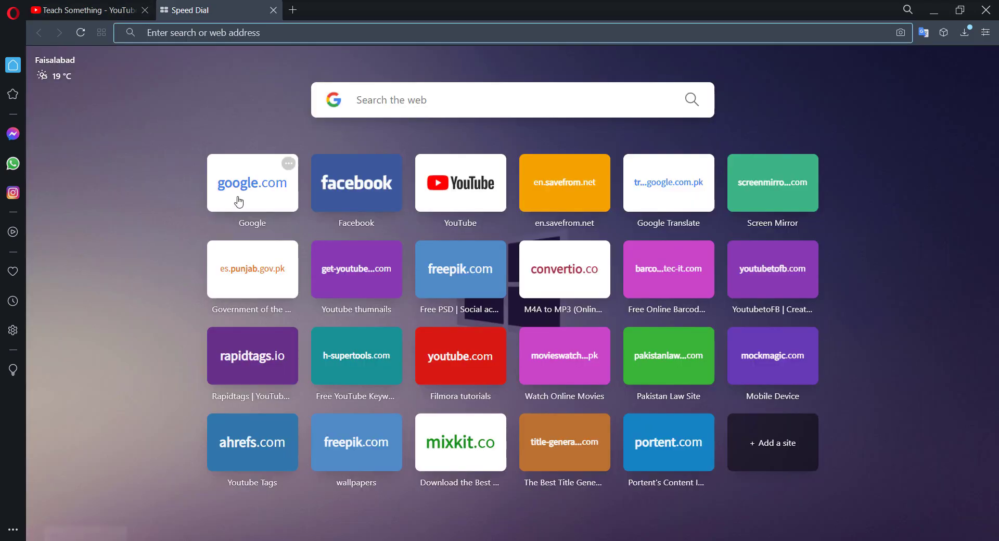
{"action": "left_click", "coordinate": [239, 200]}
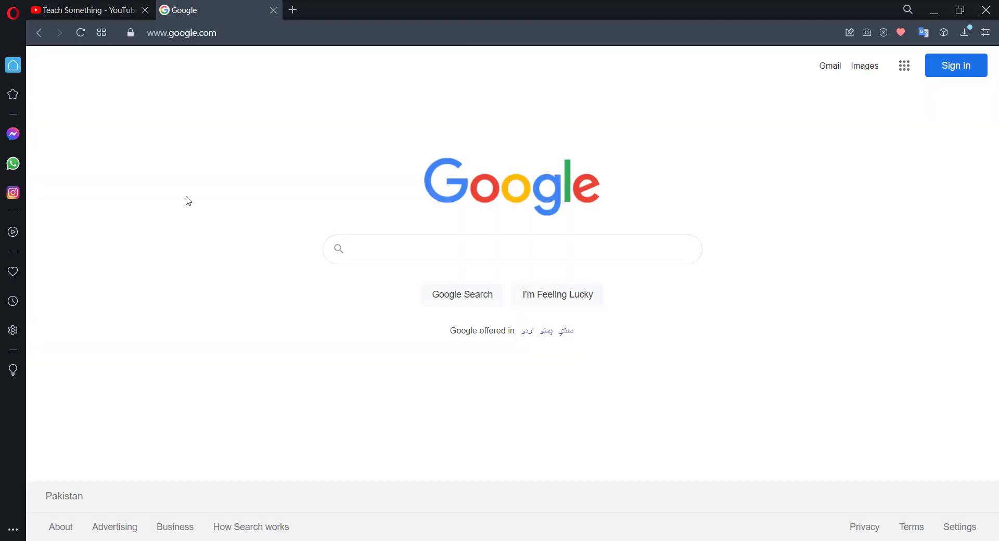
{"action": "type", "text": "download"}
{"action": "key", "text": "ctrl+v"}
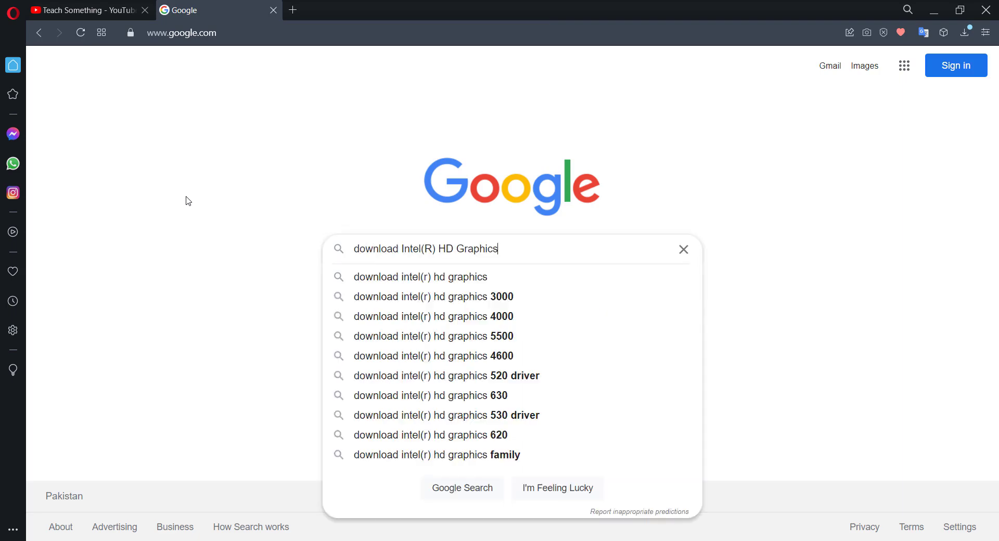
{"action": "key", "text": "Return"}
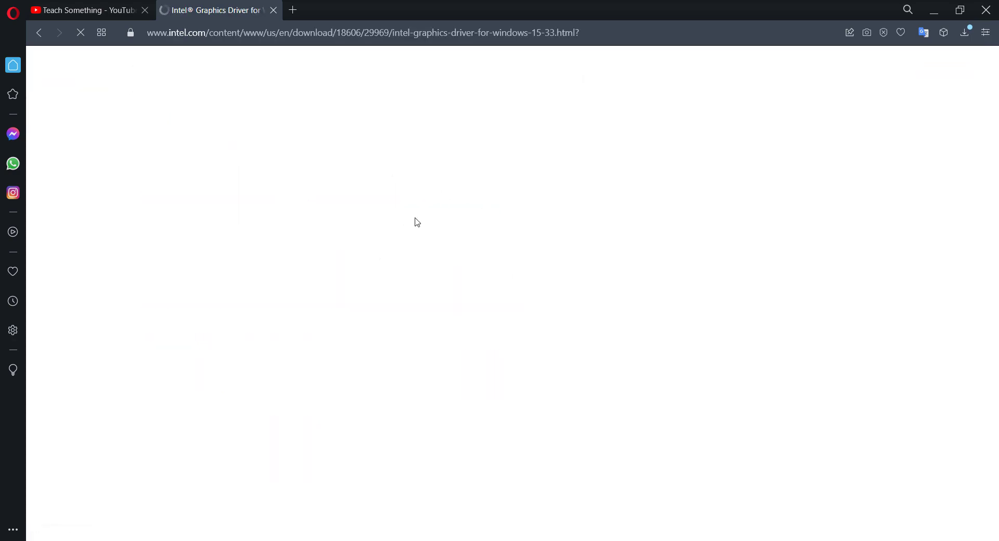
{"action": "scroll", "coordinate": [390, 351], "scroll_direction": "down", "scroll_amount": 2}
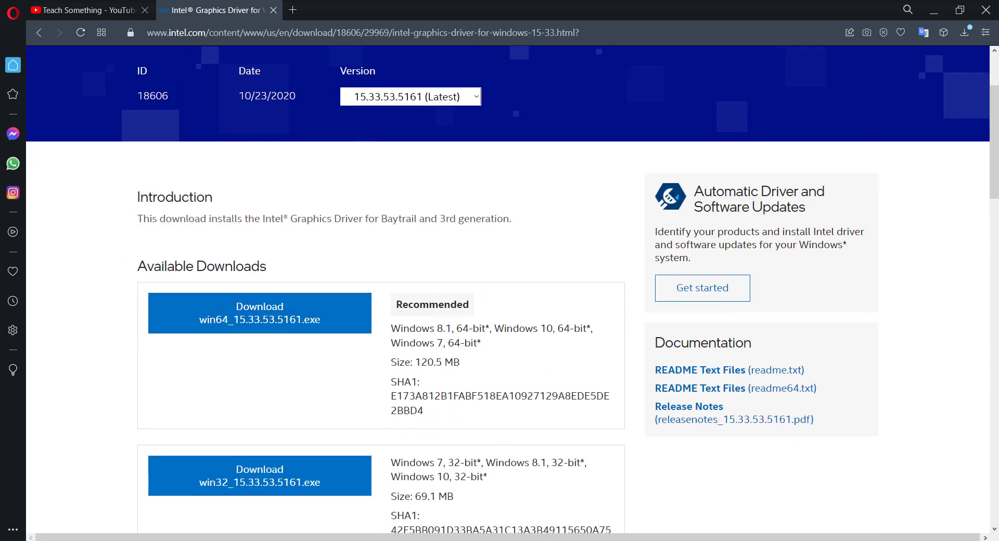
{"action": "key", "text": "super+s"}
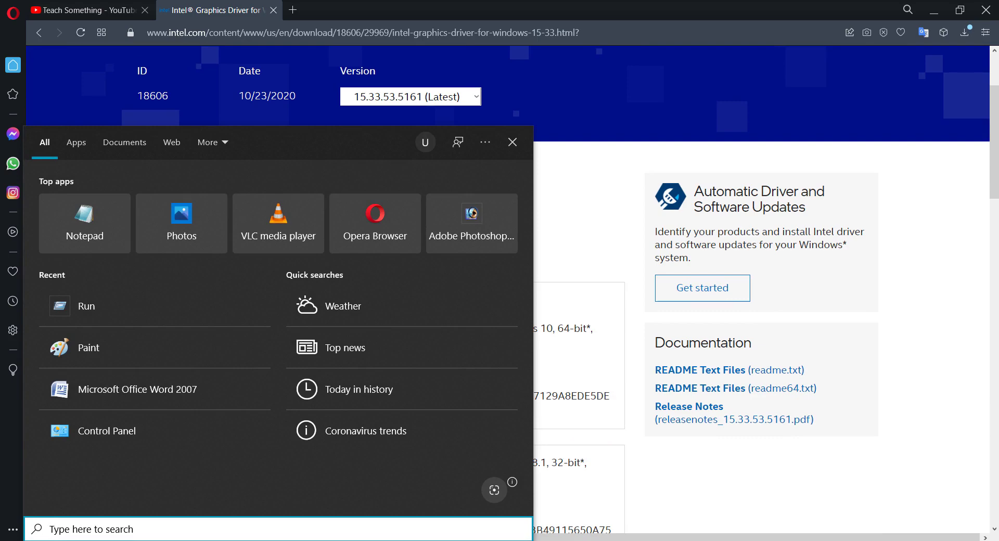
{"action": "type", "text": "pc"}
{"action": "right_click", "coordinate": [84, 199]}
{"action": "left_click", "coordinate": [130, 315]}
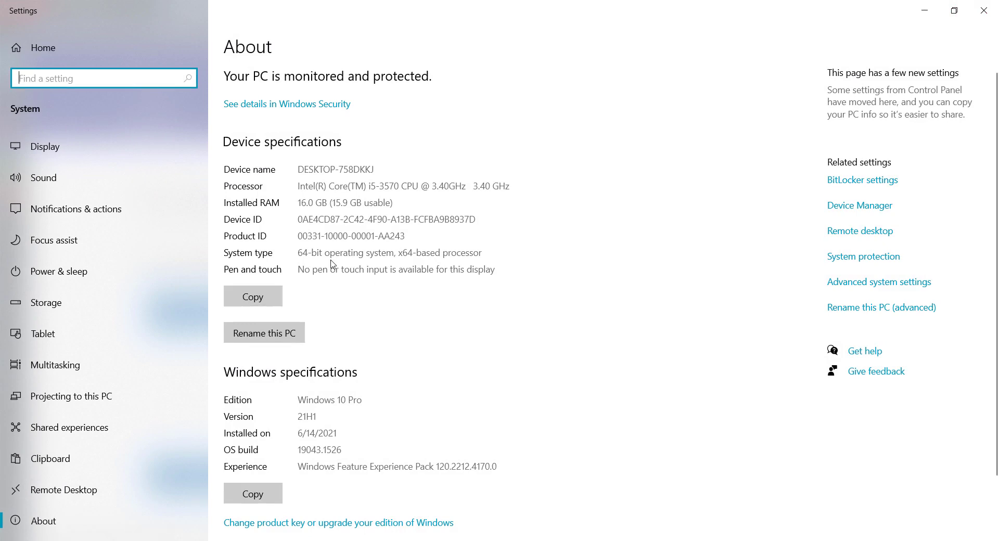
Step: Download win64_15.33.53.5161.exe from the Intel driver page and save it to Downloads
{"action": "left_click", "coordinate": [983, 10]}
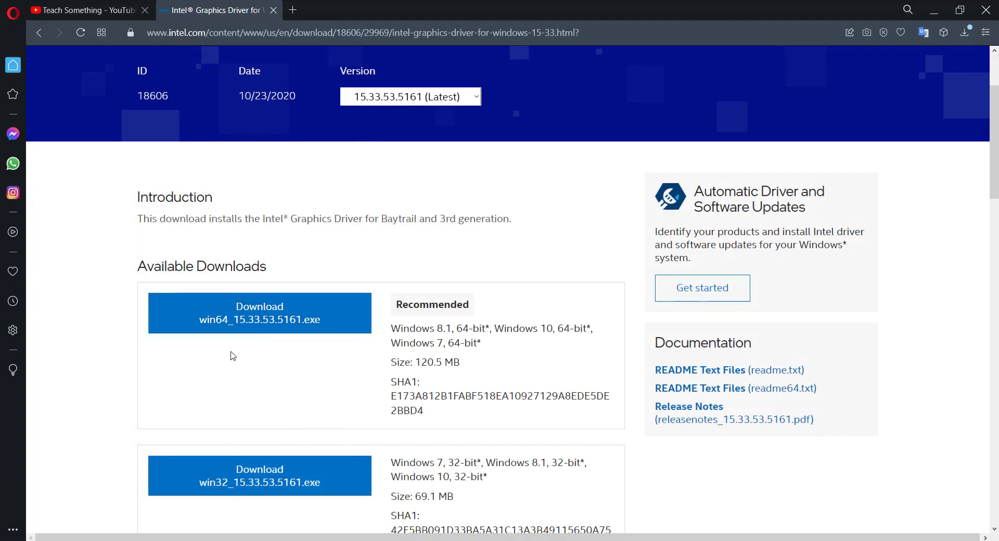
{"action": "left_click", "coordinate": [228, 325]}
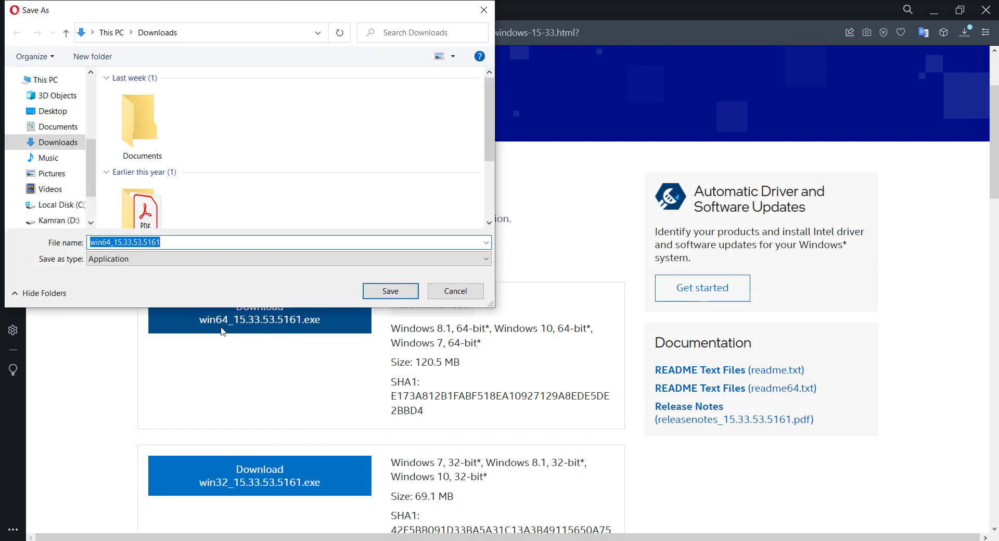
{"action": "left_click", "coordinate": [392, 293]}
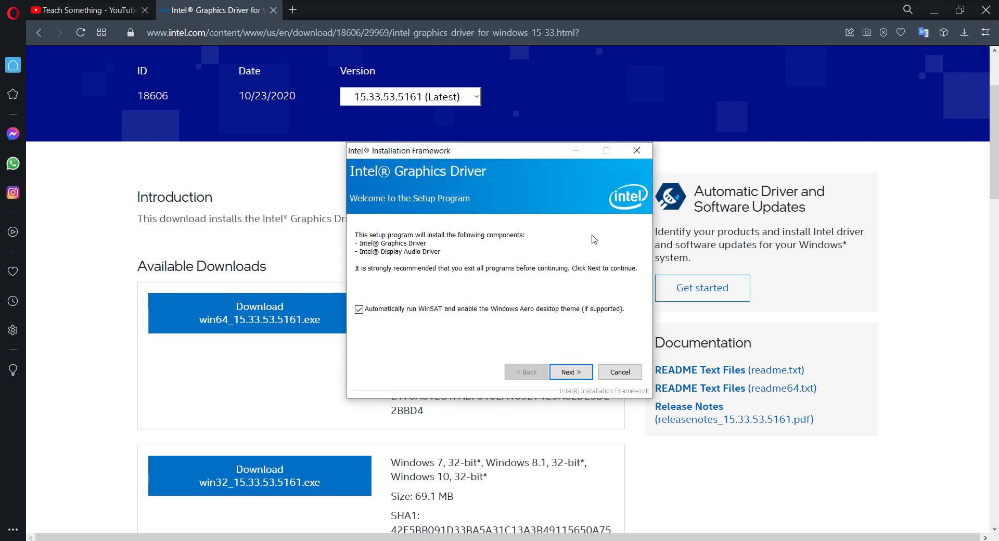
Step: Install the Intel graphics driver without WinSAT, postpone the restart, and finish the setup
{"action": "left_click", "coordinate": [359, 309]}
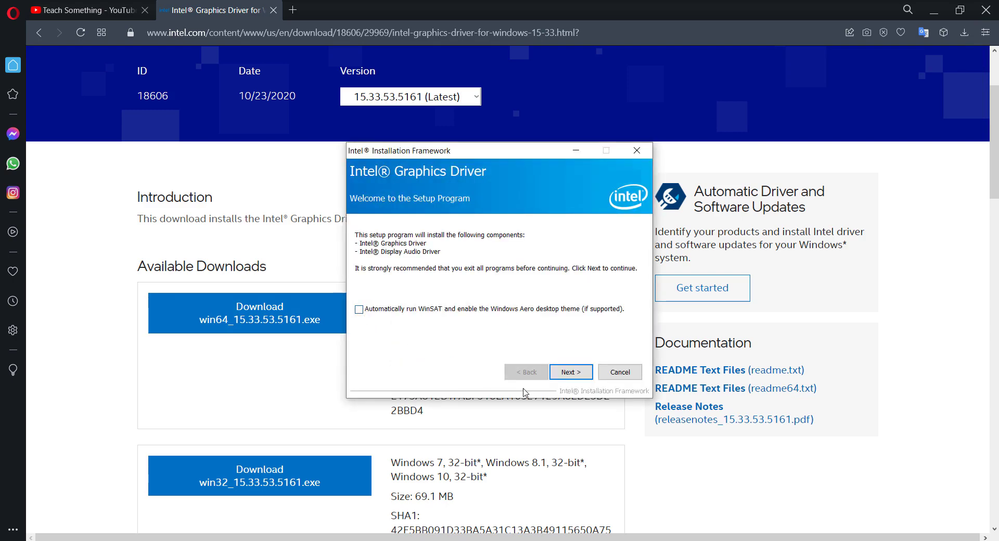
{"action": "left_click", "coordinate": [568, 373]}
{"action": "left_click", "coordinate": [577, 372]}
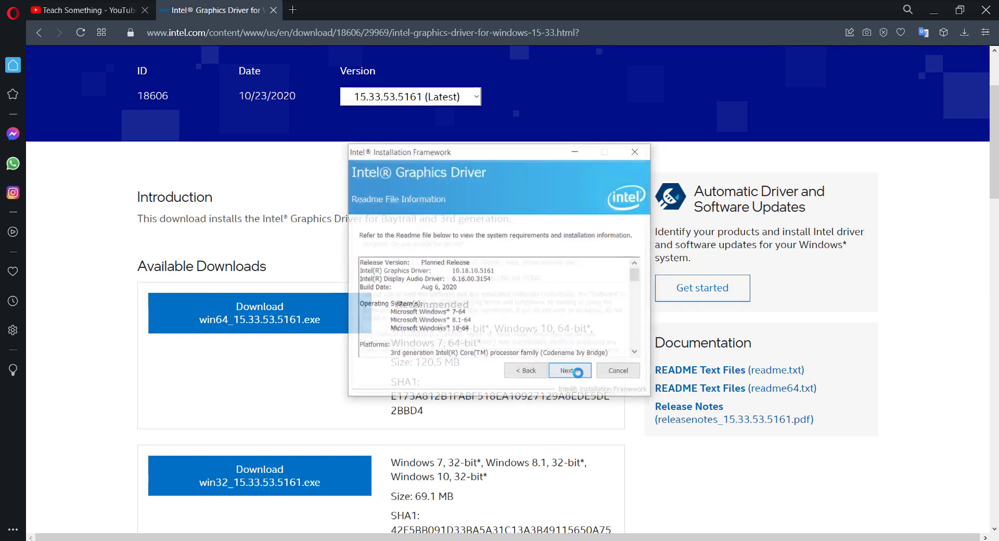
{"action": "left_click", "coordinate": [588, 372]}
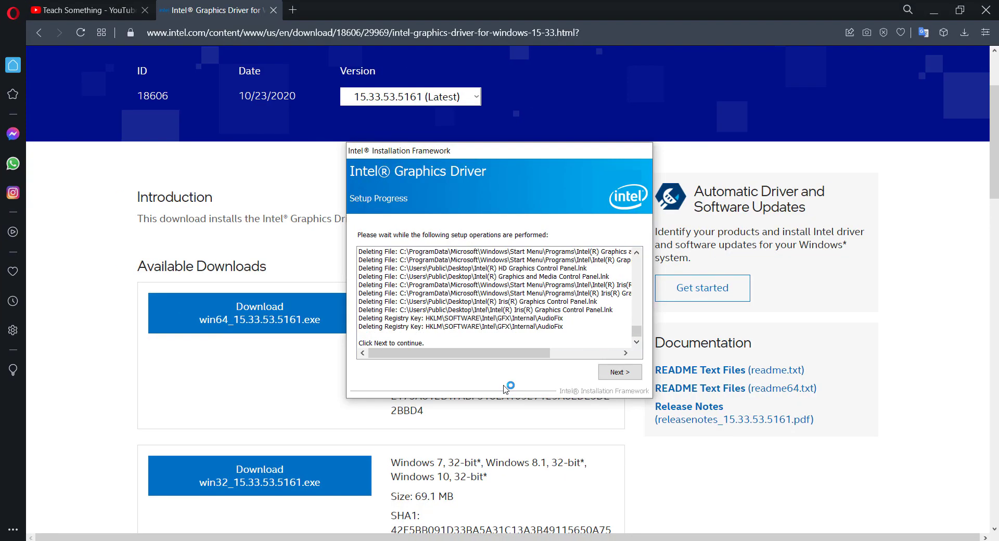
{"action": "left_click", "coordinate": [619, 372]}
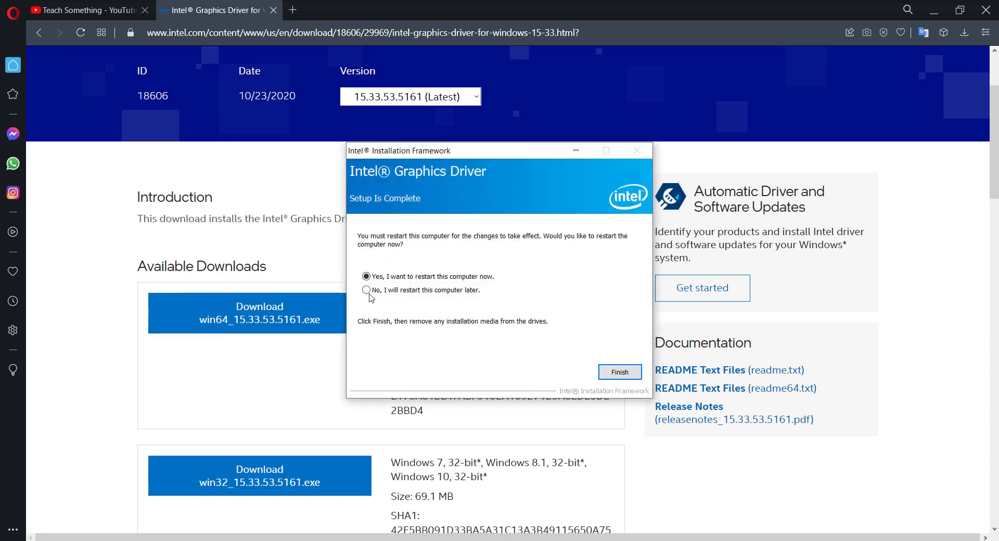
{"action": "left_click", "coordinate": [367, 291]}
{"action": "left_click", "coordinate": [612, 372]}
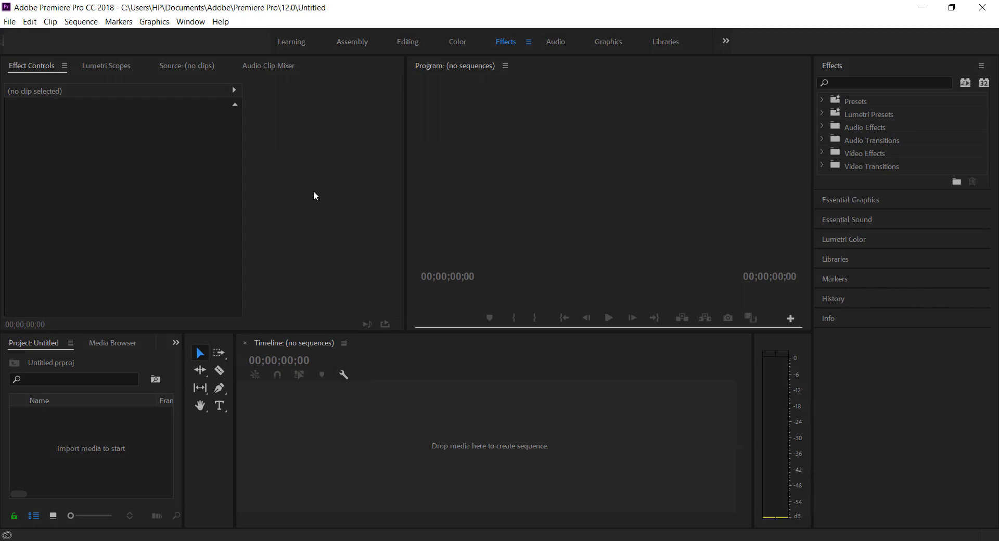
{"action": "key", "text": "ctrl+F12"}
{"action": "left_click_drag", "start_coordinate": [183, 66], "coordinate": [303, 113]}
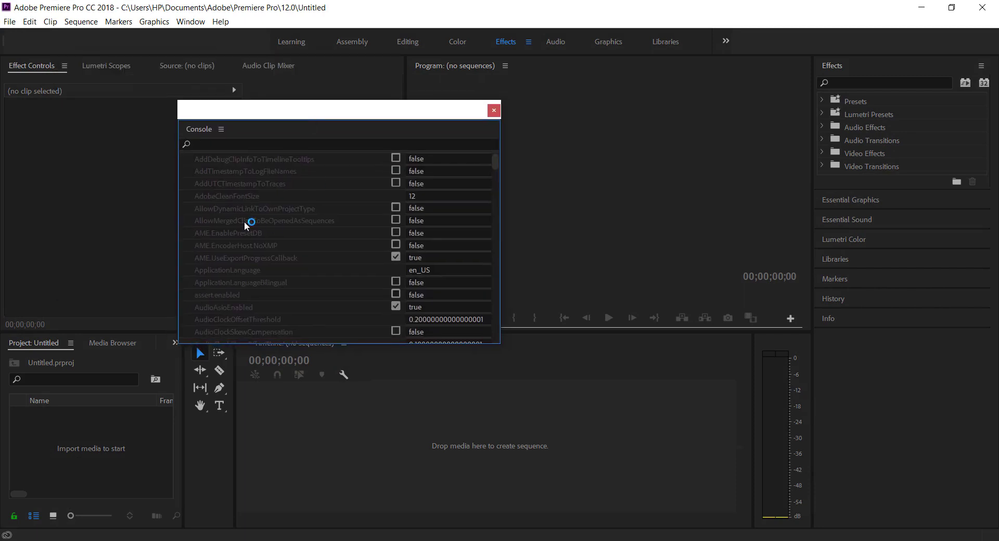
{"action": "left_click", "coordinate": [222, 129]}
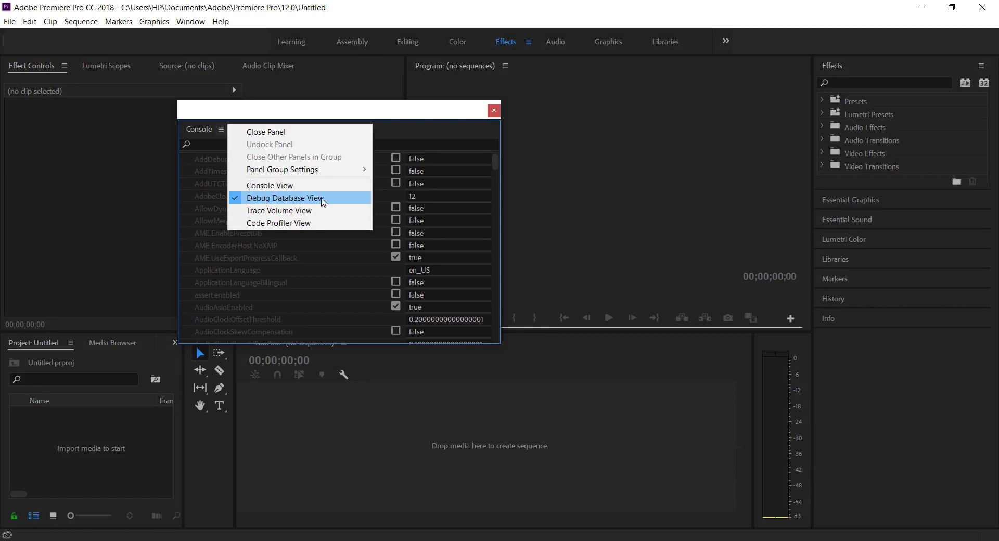
{"action": "left_click", "coordinate": [285, 203]}
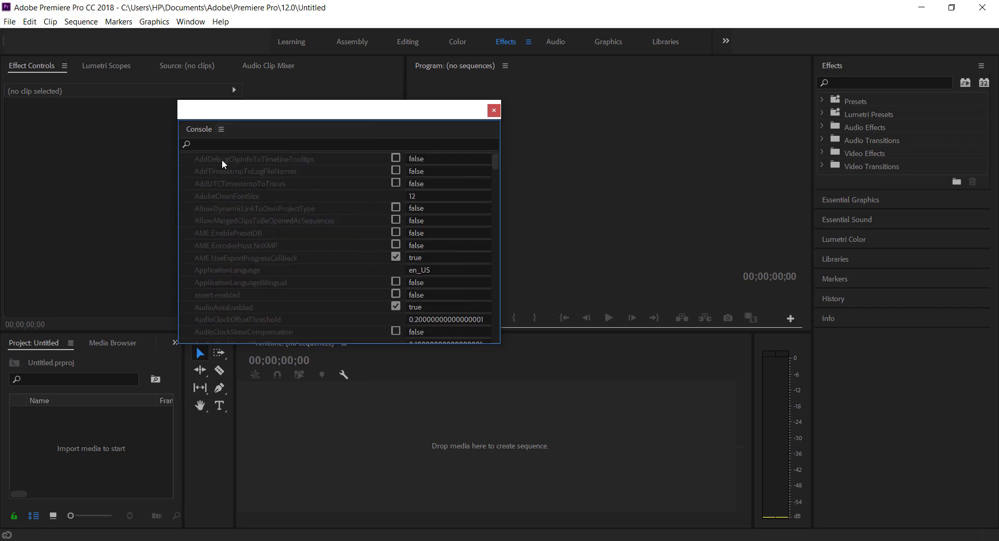
{"action": "left_click", "coordinate": [200, 144]}
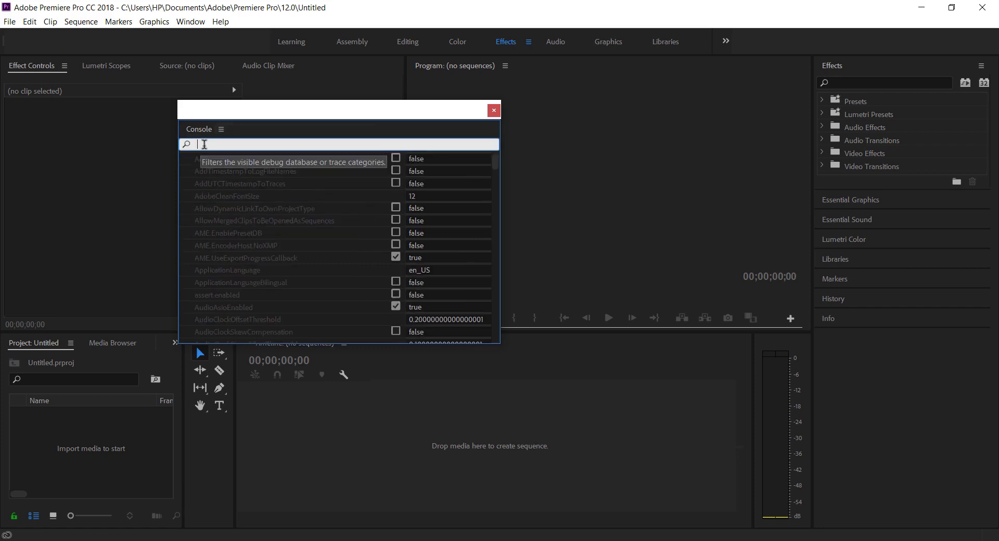
{"action": "type", "text": "rep"}
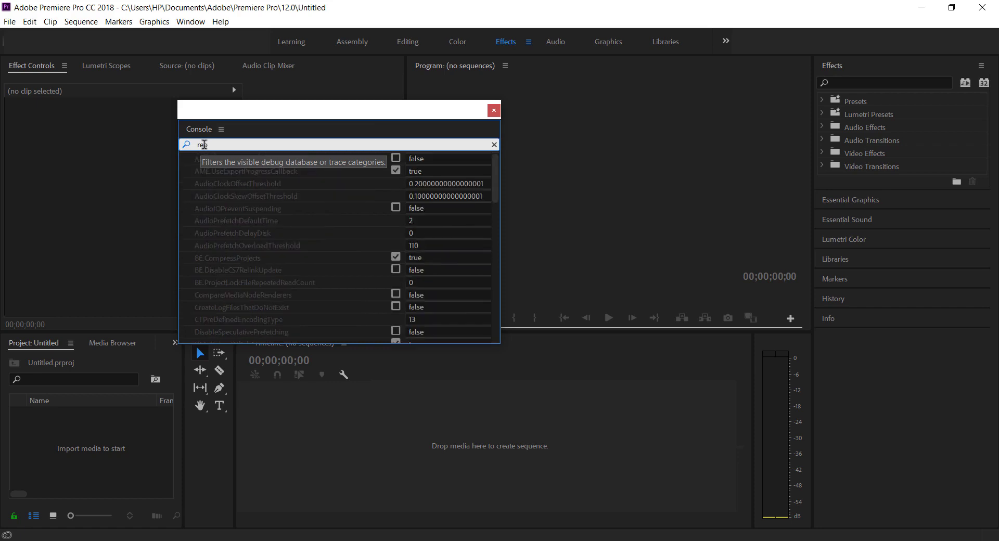
{"action": "type", "text": "ort"}
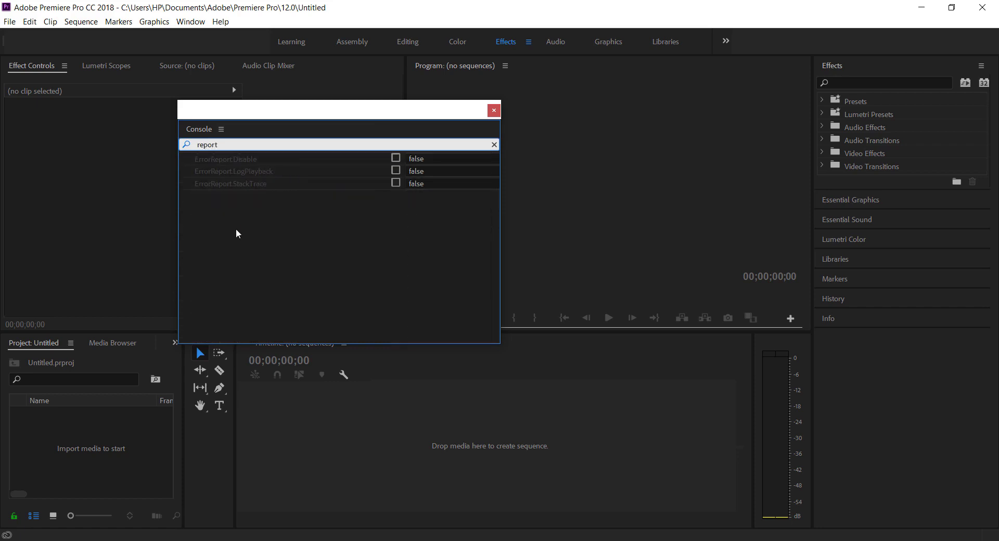
{"action": "left_click", "coordinate": [395, 158]}
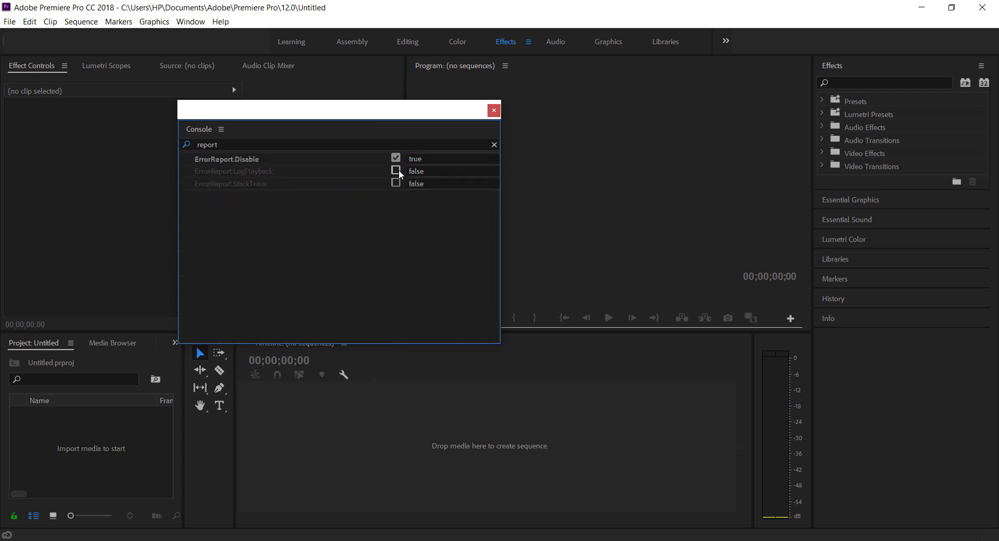
{"action": "left_click", "coordinate": [396, 171]}
{"action": "left_click", "coordinate": [396, 183]}
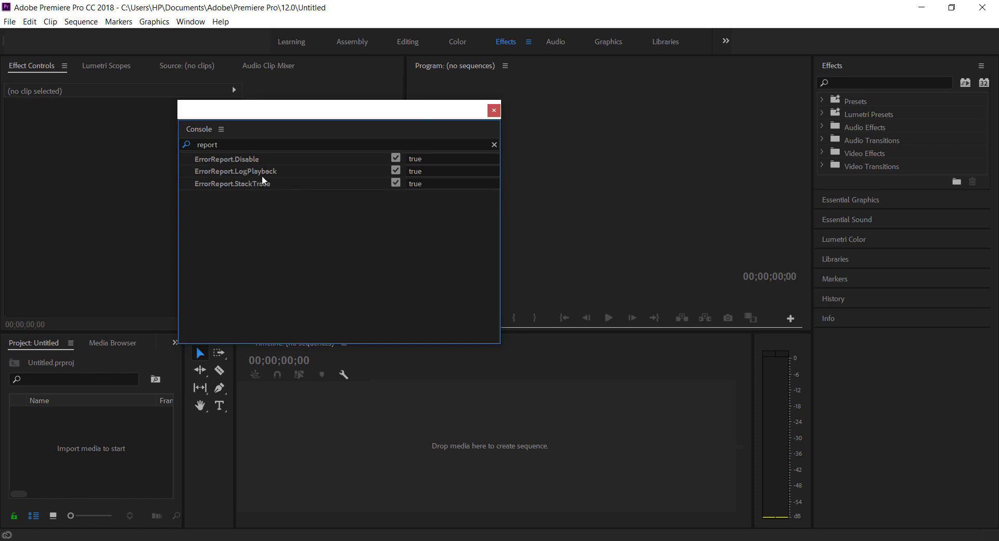
{"action": "left_click", "coordinate": [396, 158]}
{"action": "left_click", "coordinate": [396, 171]}
{"action": "left_click", "coordinate": [396, 183]}
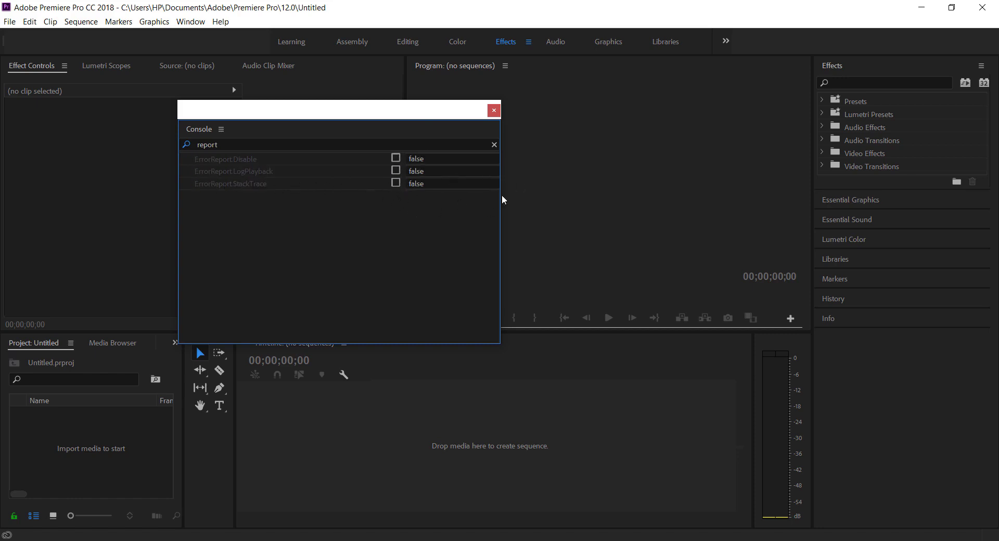
Step: Close the Debug Database console, leaving the ErrorReport flags set to false
{"action": "left_click", "coordinate": [494, 110]}
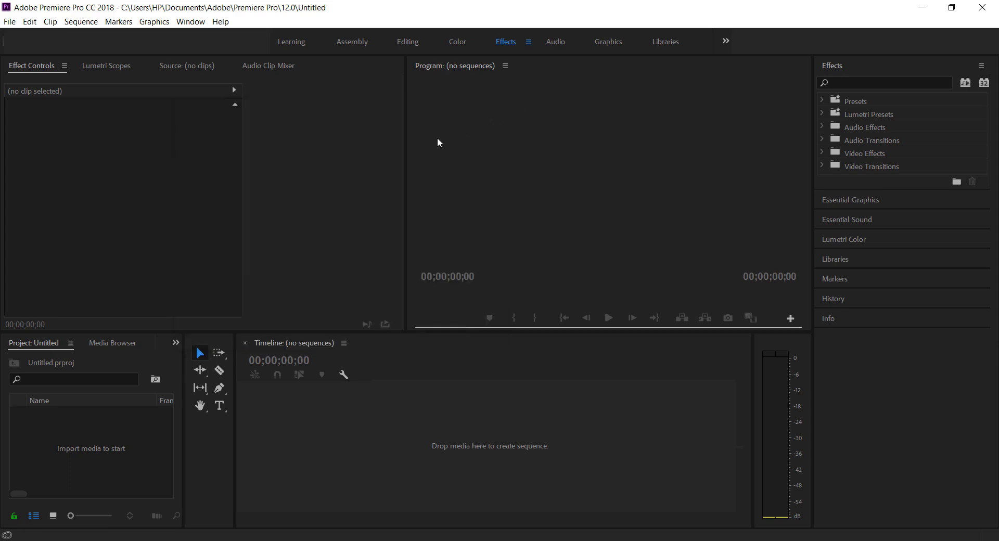